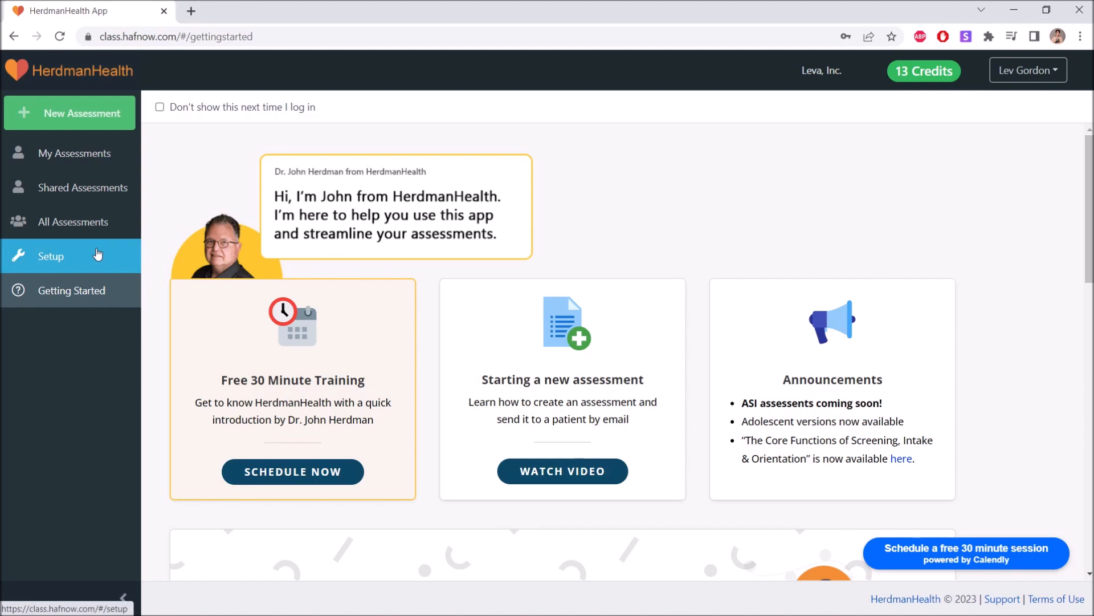
Go to Setup and show the Staff tab listing the single Admin & Instructor member
{"action": "left_click", "coordinate": [54, 260]}
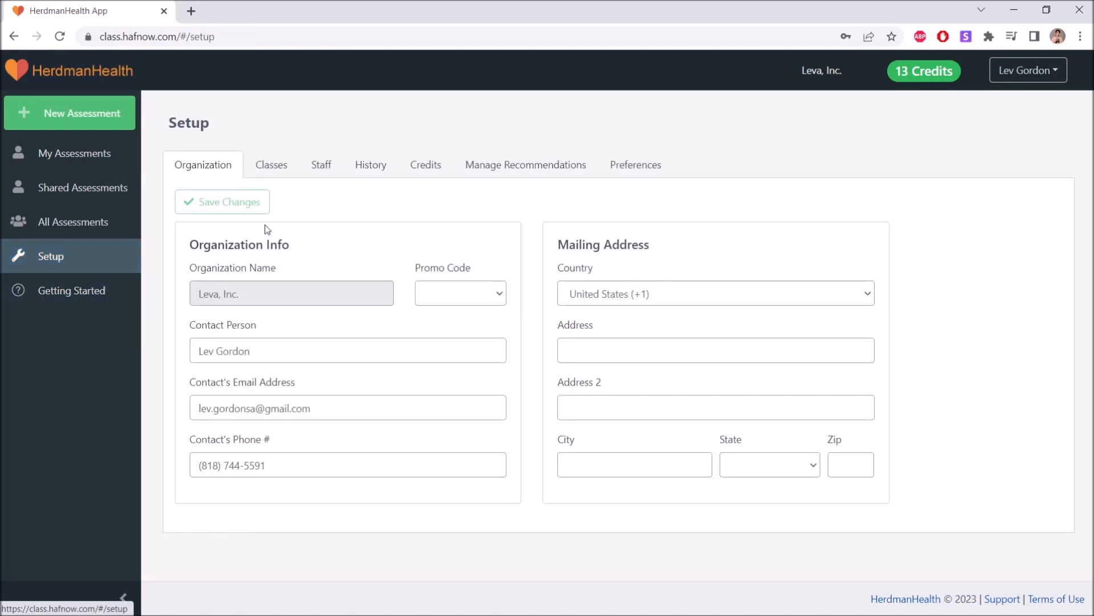
{"action": "left_click", "coordinate": [322, 165]}
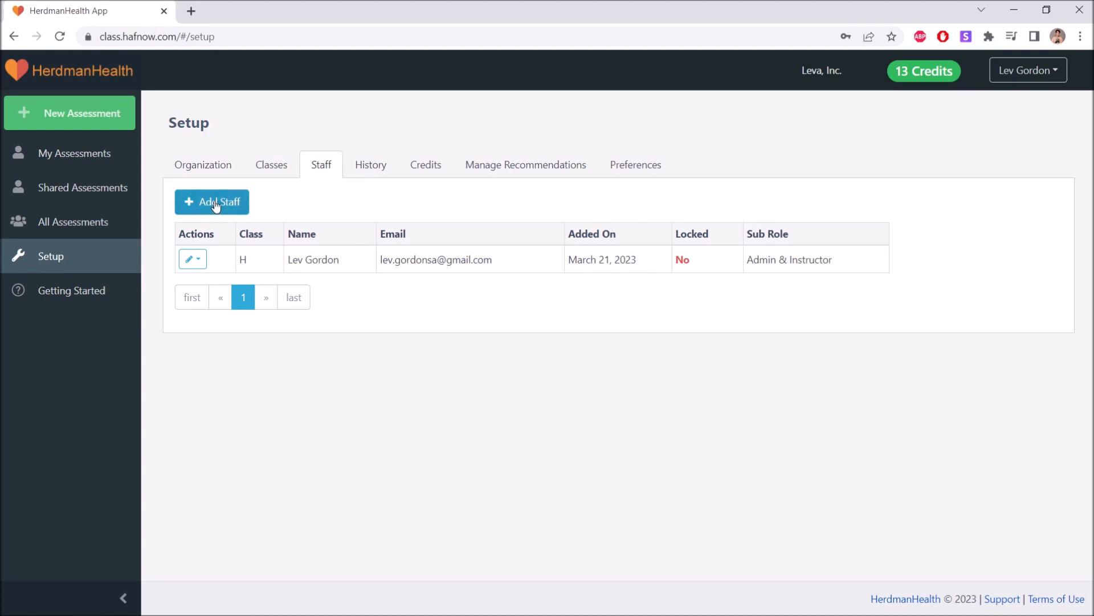
Start a new staff member and fill in their first and last name
{"action": "left_click", "coordinate": [215, 204]}
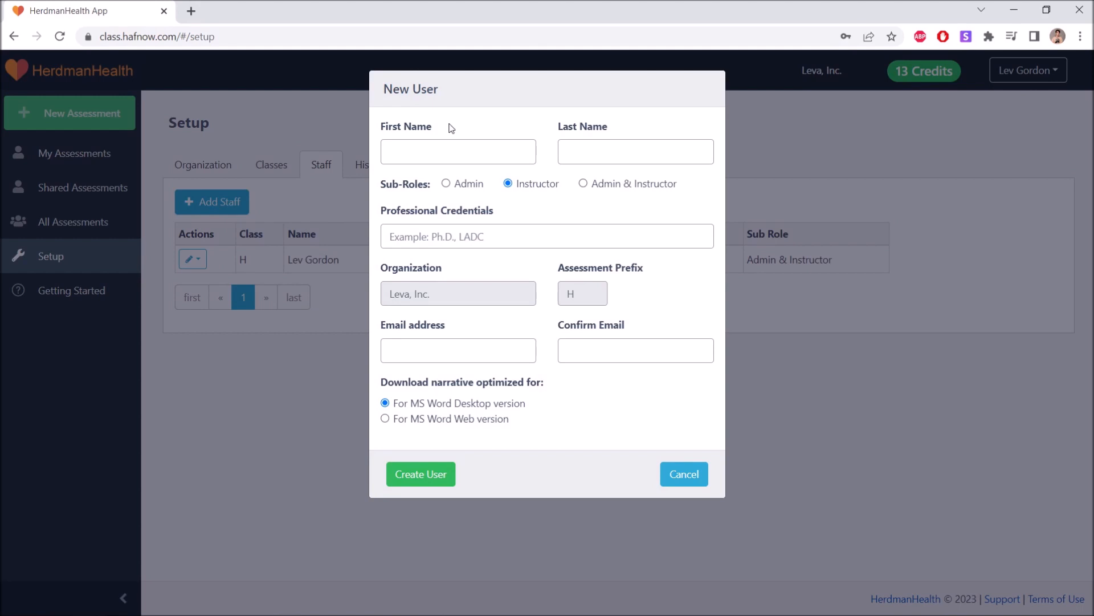
{"action": "left_click", "coordinate": [402, 149]}
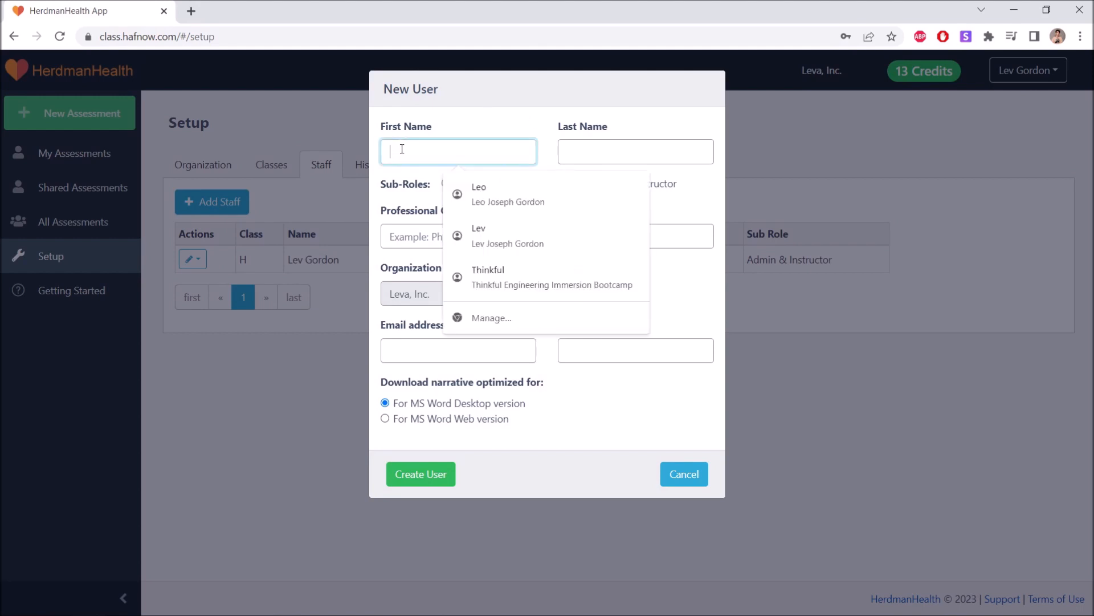
{"action": "type", "text": "John"}
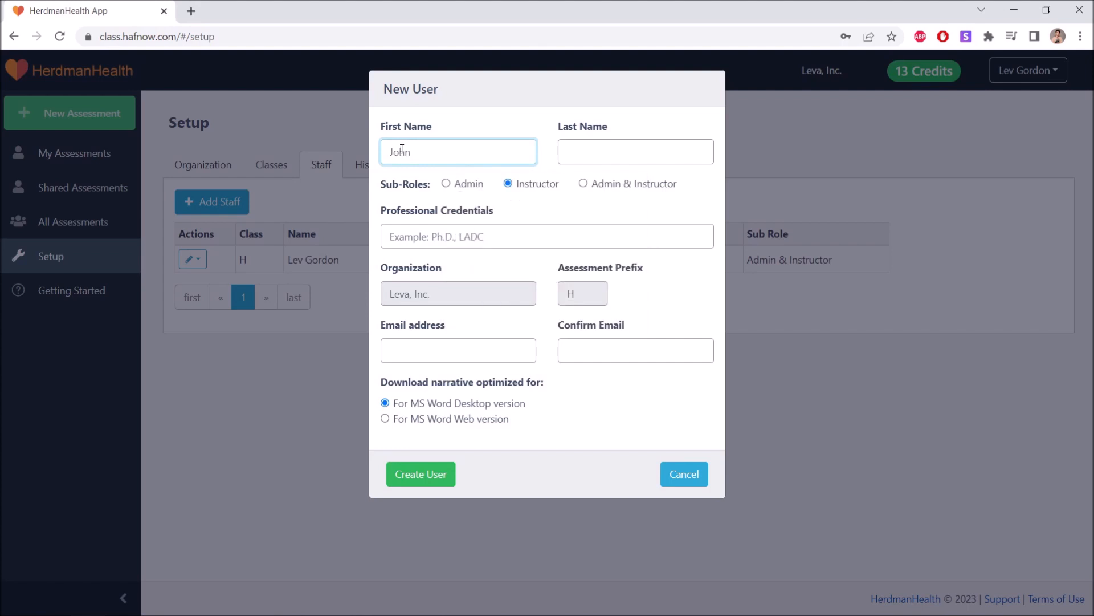
{"action": "left_click", "coordinate": [597, 151]}
{"action": "type", "text": "Doe"}
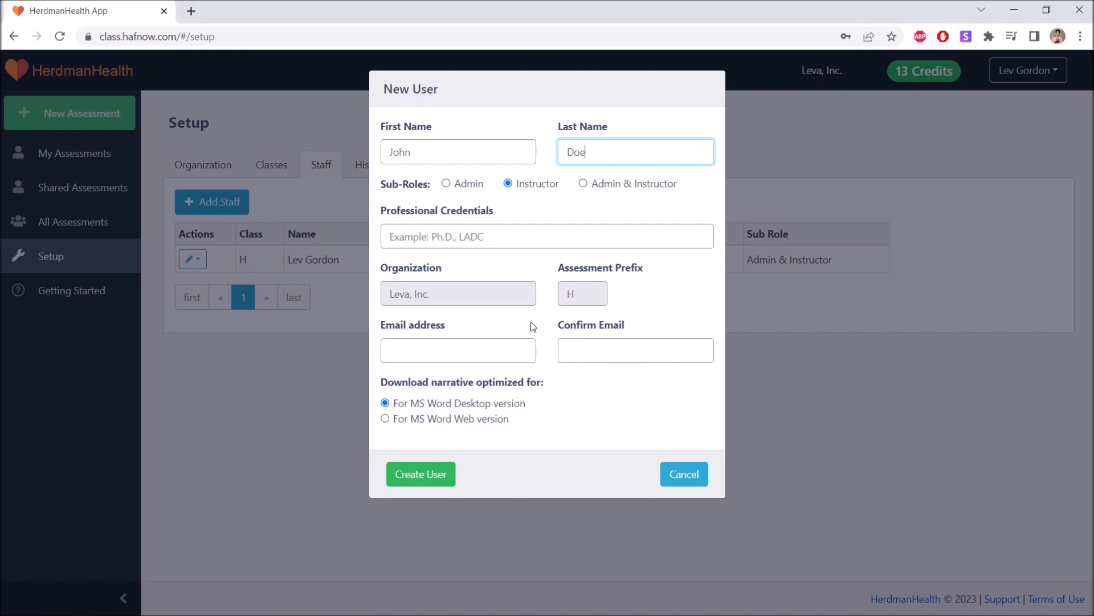
Enter the user's e-mail, paste it into Confirm Email, and create the Instructor account
{"action": "left_click", "coordinate": [472, 345]}
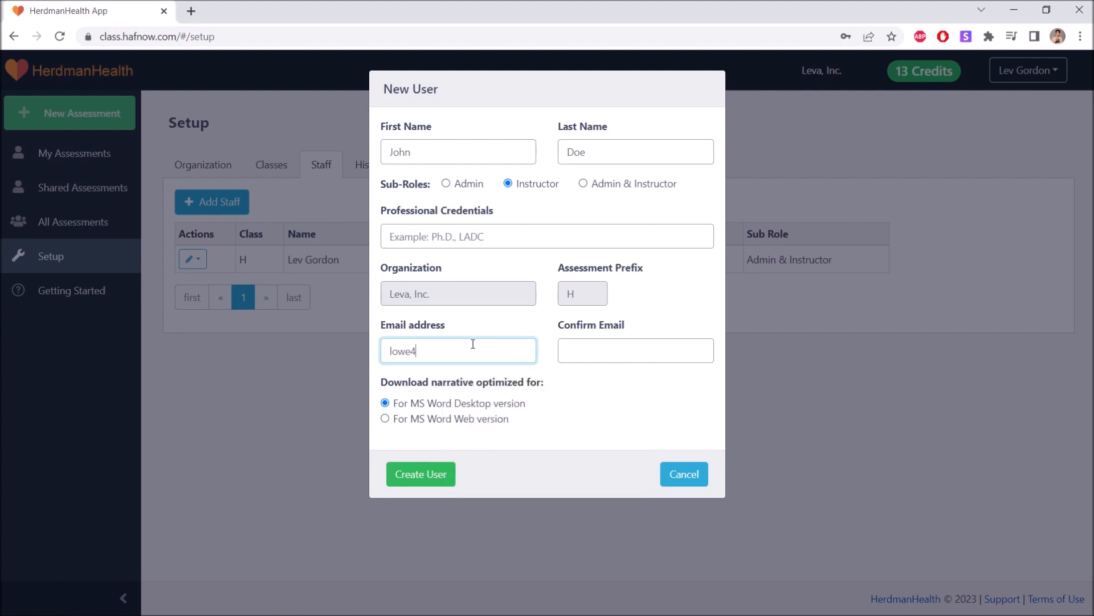
{"action": "key", "text": "ctrl+a"}
{"action": "key", "text": "ctrl+c"}
{"action": "left_click", "coordinate": [571, 353]}
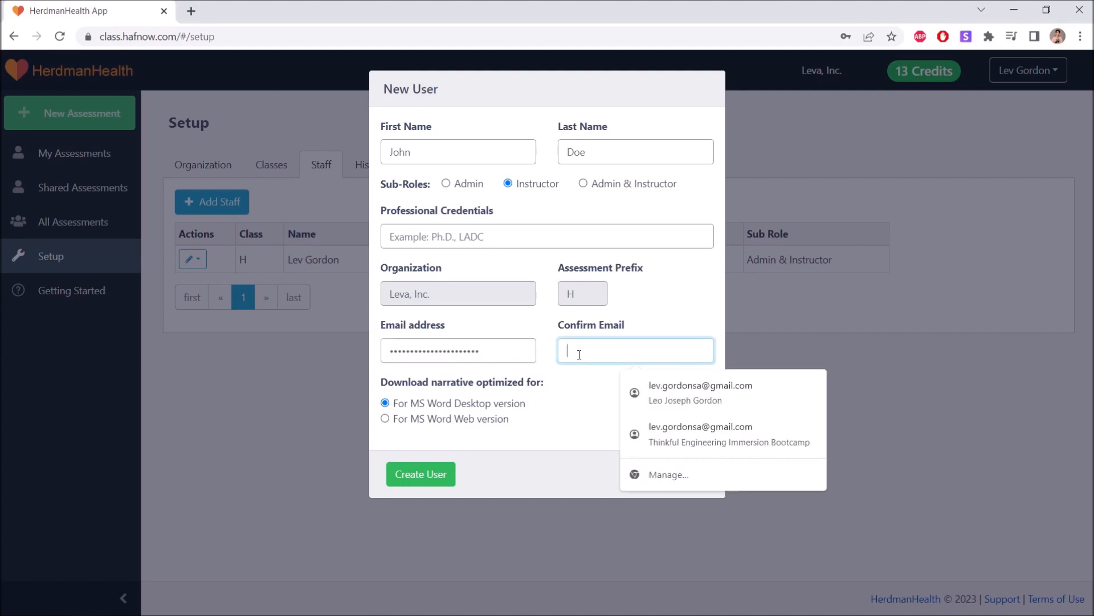
{"action": "key", "text": "ctrl+v"}
{"action": "left_click", "coordinate": [586, 378]}
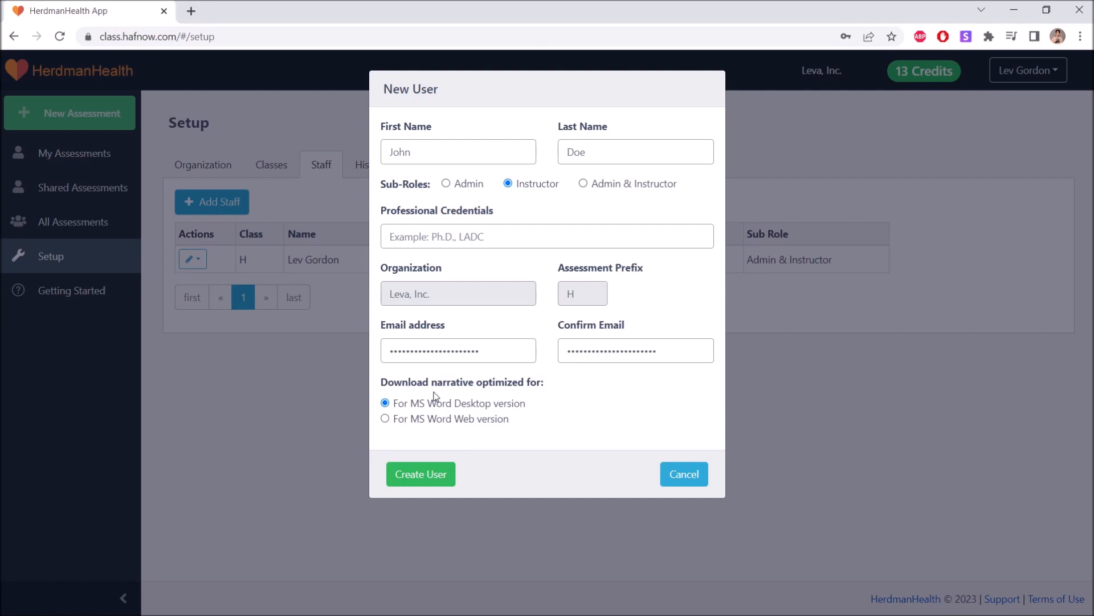
{"action": "left_click", "coordinate": [419, 479]}
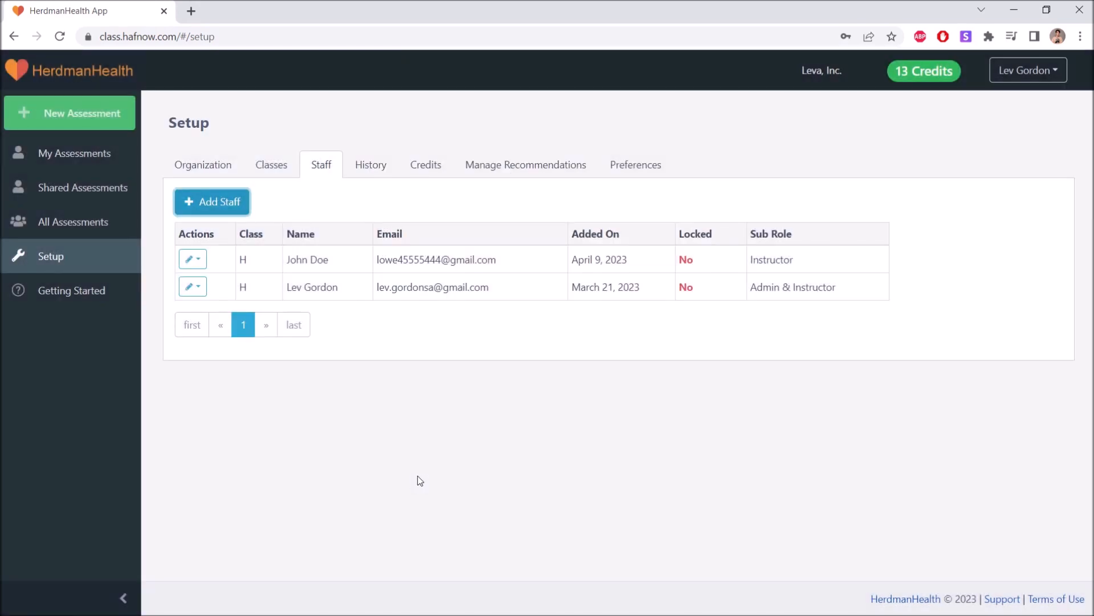
Begin another staff member and fill in the admin's first and last name
{"action": "left_click", "coordinate": [242, 209]}
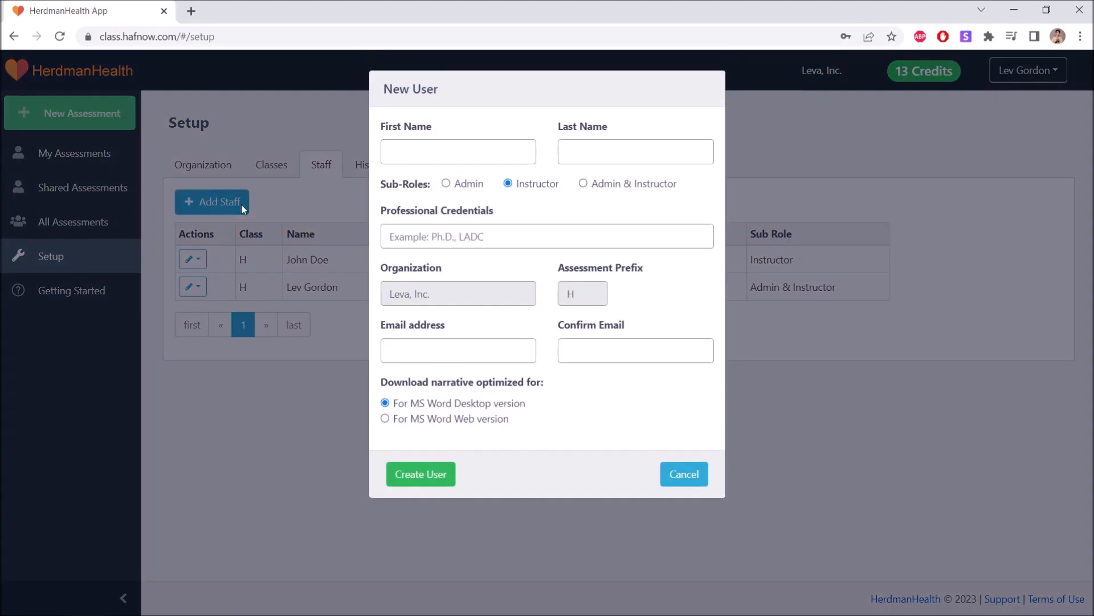
{"action": "left_click", "coordinate": [439, 155]}
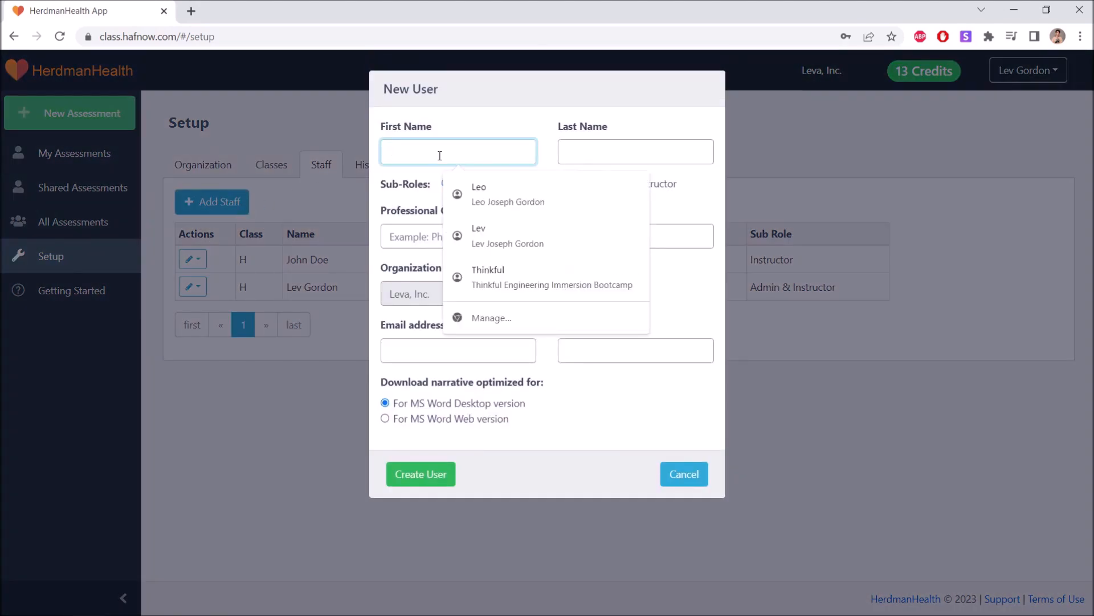
{"action": "type", "text": "Steven"}
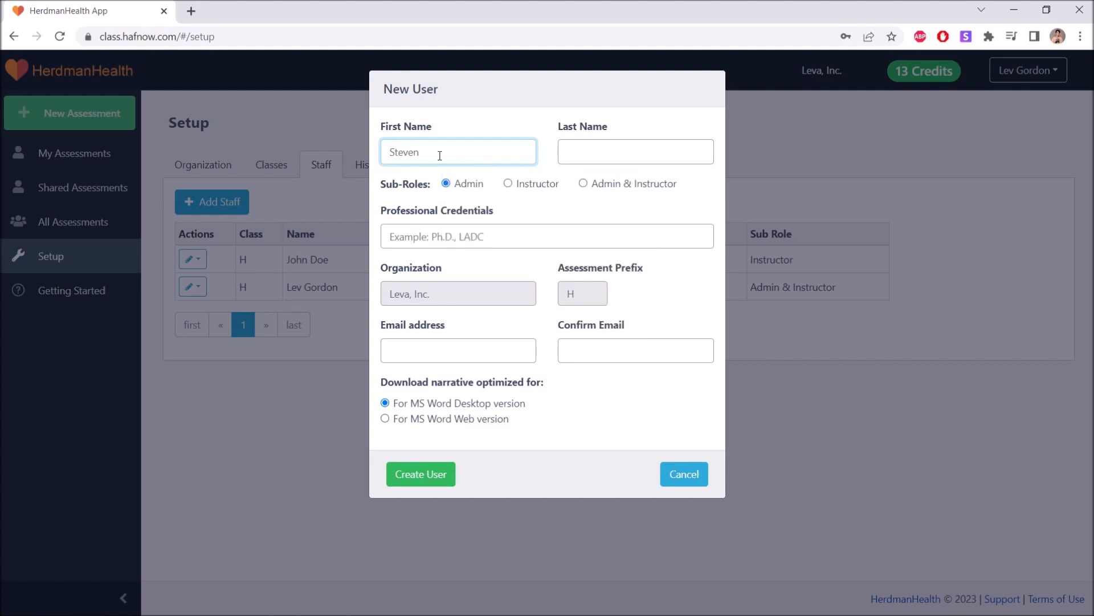
{"action": "left_click", "coordinate": [585, 148]}
{"action": "type", "text": "Doe"}
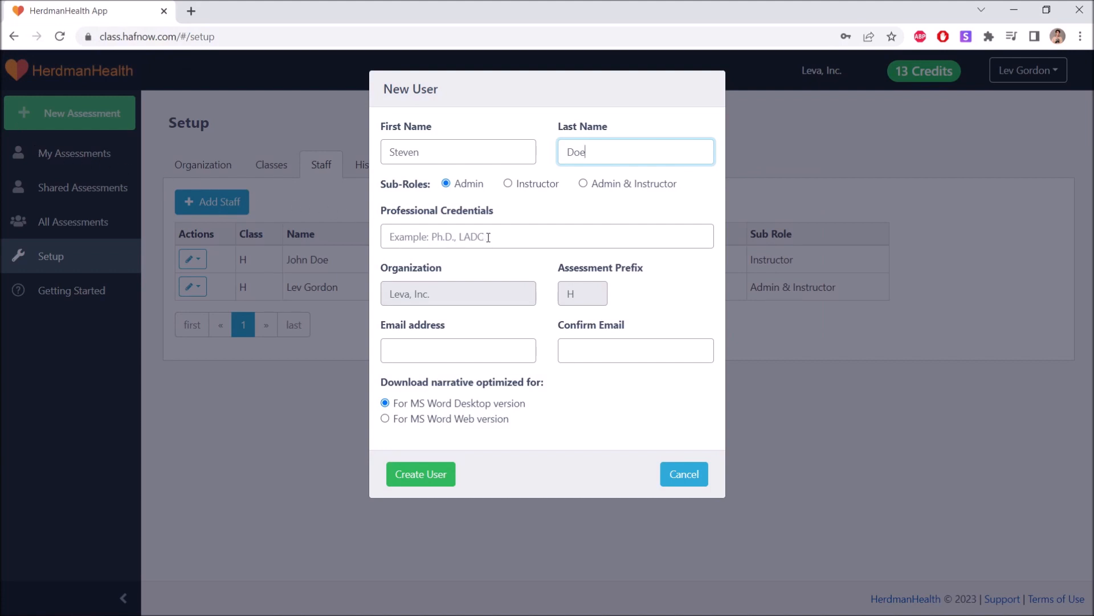
Type the admin's e-mail in both Email and Confirm Email, then create the Admin user
{"action": "left_click", "coordinate": [467, 342]}
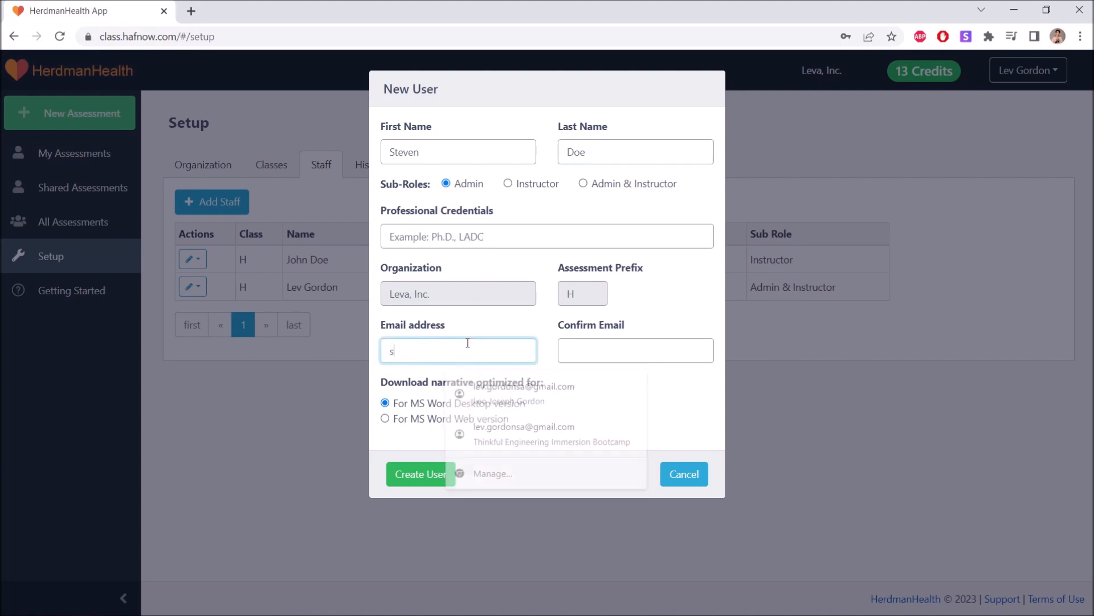
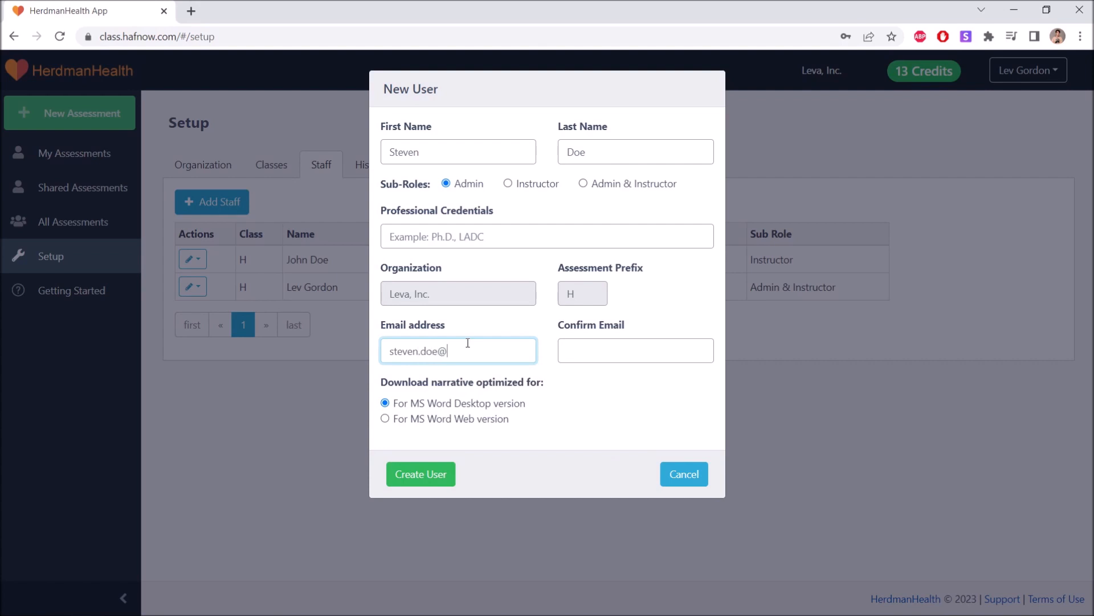
{"action": "left_click", "coordinate": [564, 355]}
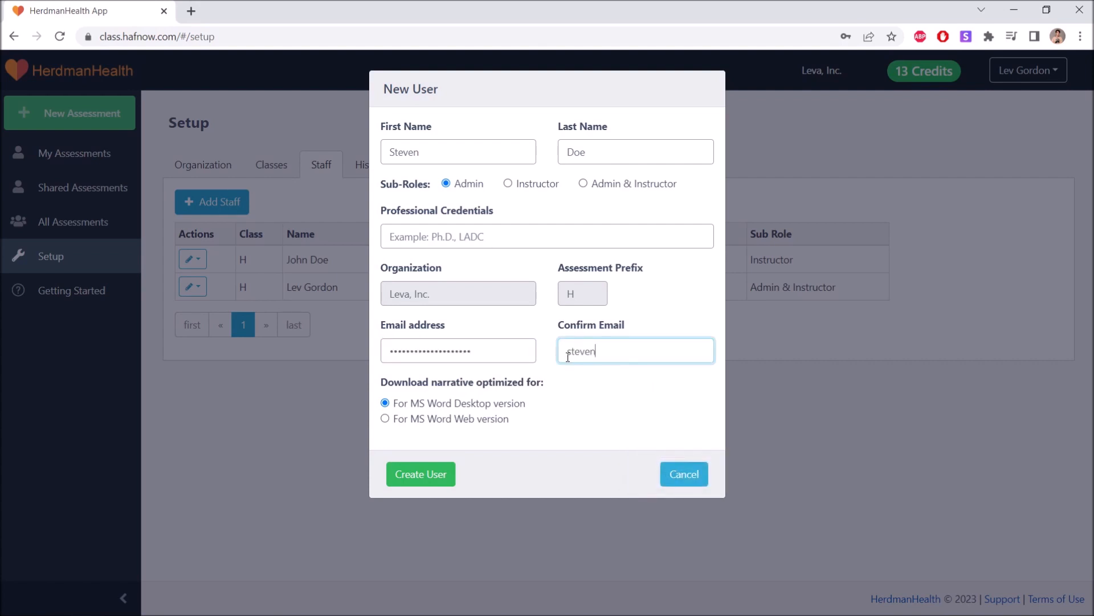
{"action": "left_click", "coordinate": [552, 361]}
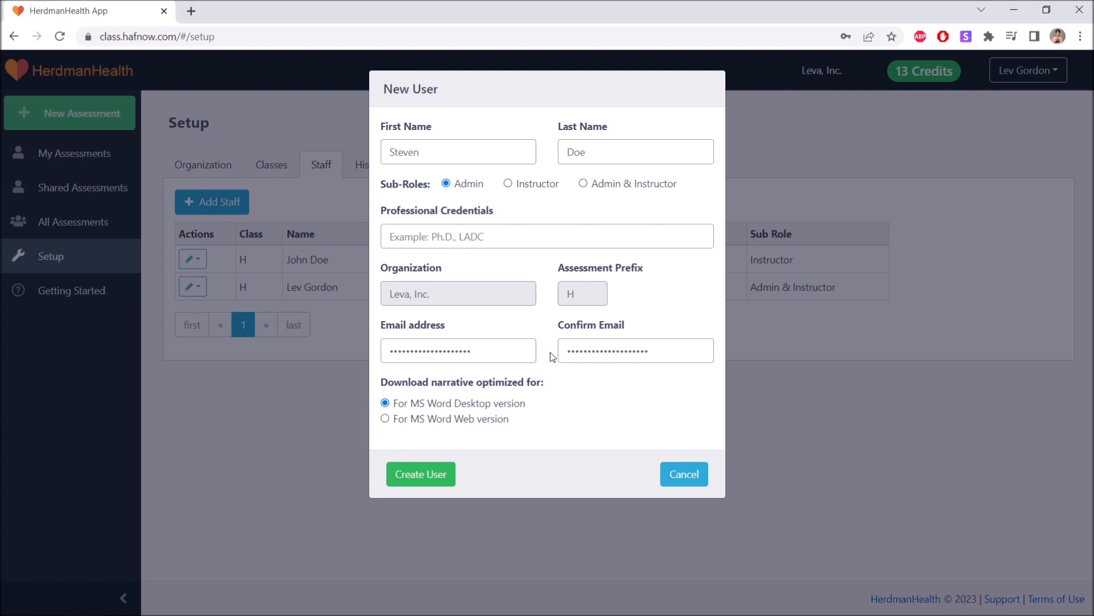
{"action": "left_click", "coordinate": [436, 476]}
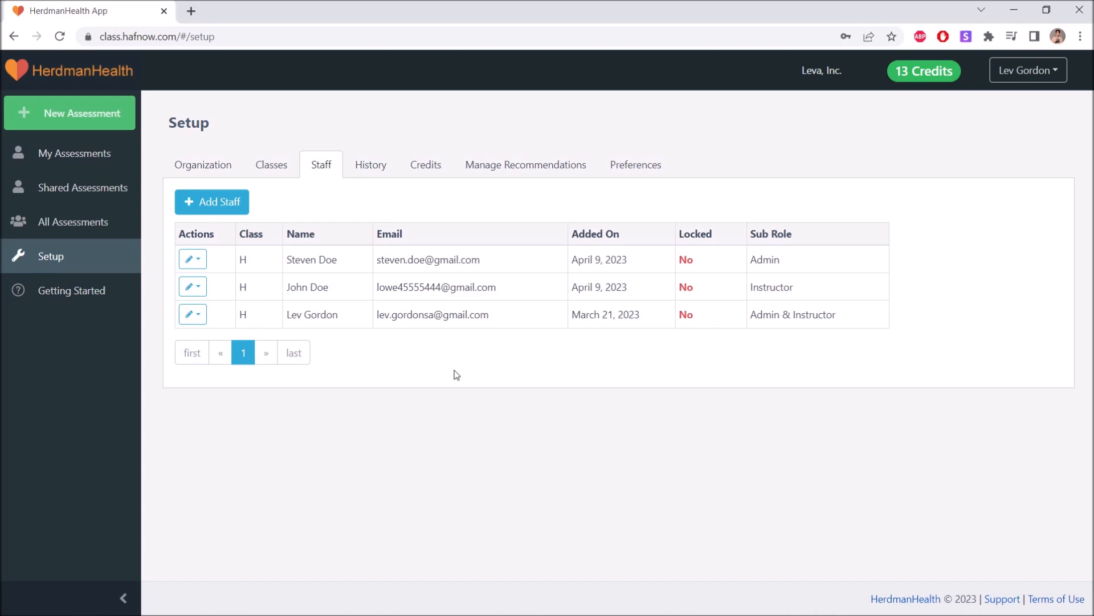
Open the edit dropdown on the Admin staff member's row
{"action": "left_click", "coordinate": [201, 262]}
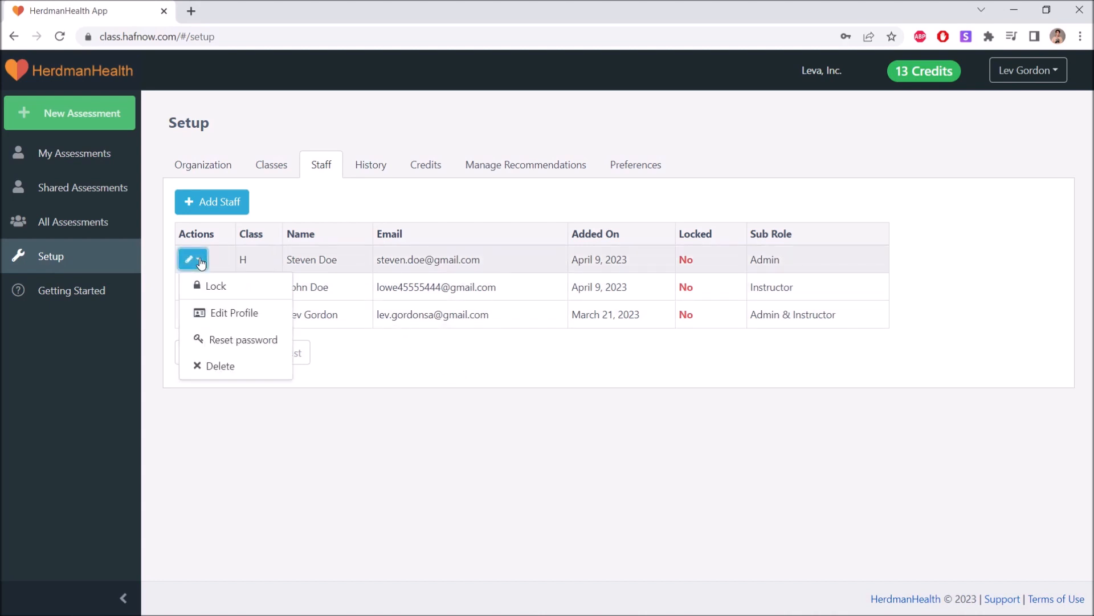
Choose Reset password to open the admin's Change Password dialog
{"action": "left_click", "coordinate": [246, 341]}
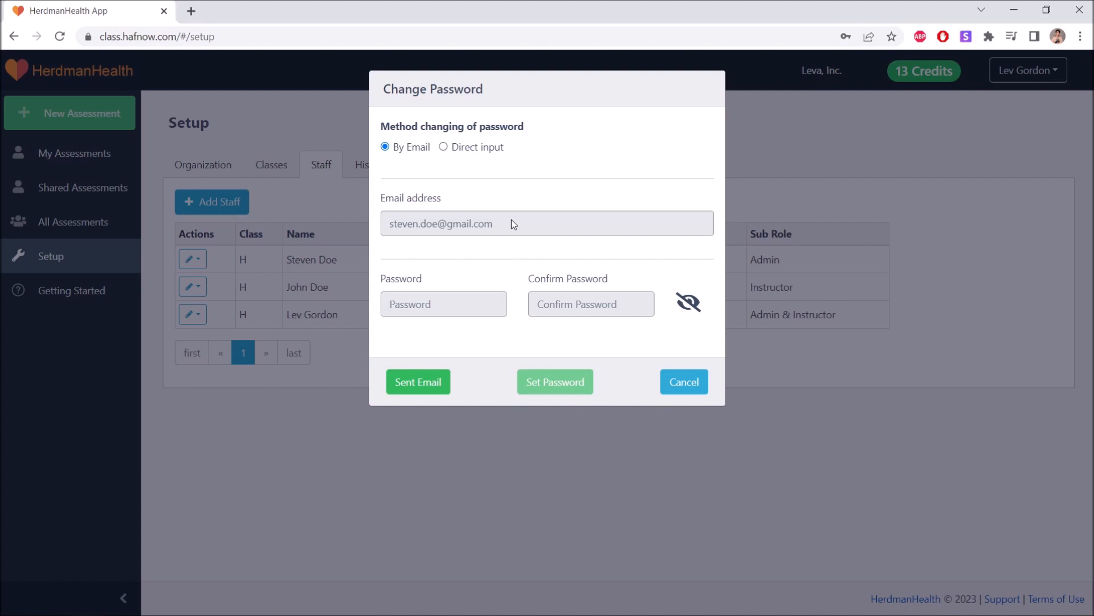
{"action": "mouse_move", "coordinate": [471, 303]}
Set the admin's new password via Direct input, confirm and reveal it to check, then save
{"action": "left_click", "coordinate": [444, 147]}
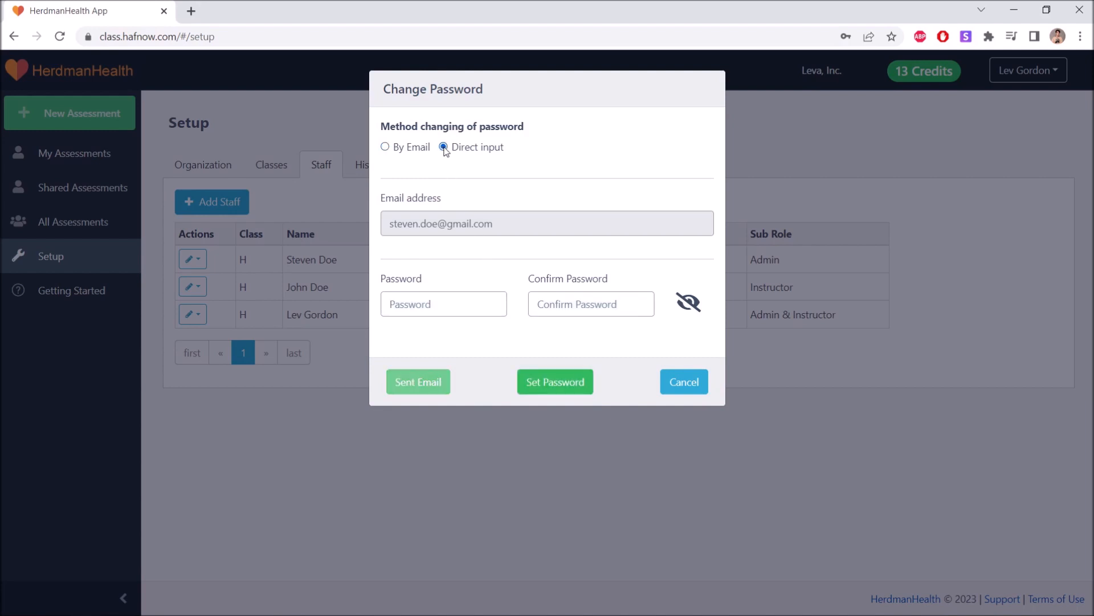
{"action": "left_click", "coordinate": [470, 299]}
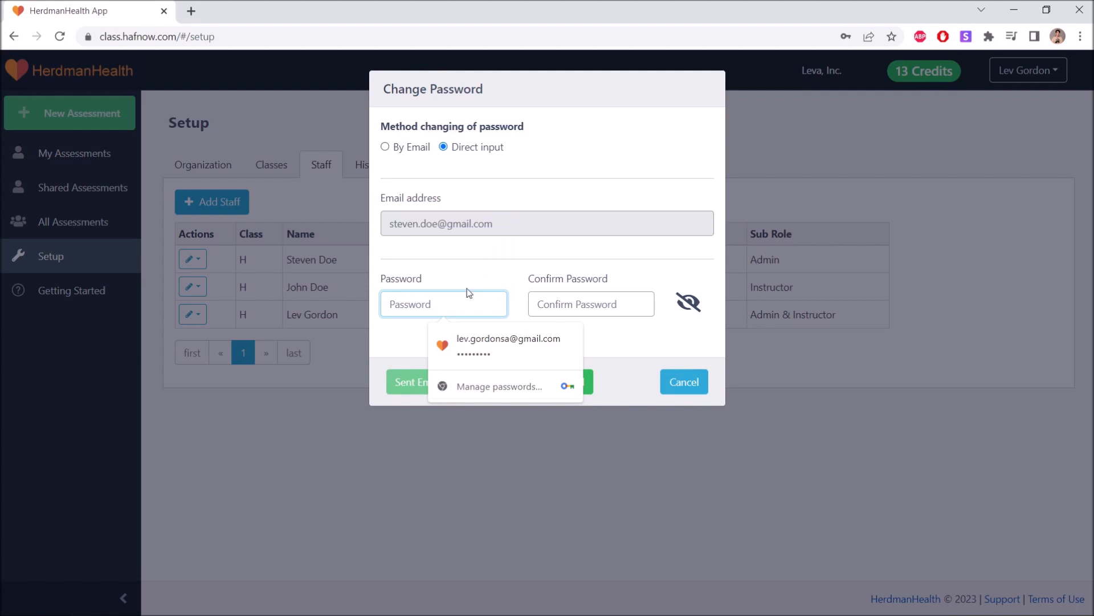
{"action": "mouse_move", "coordinate": [451, 296]}
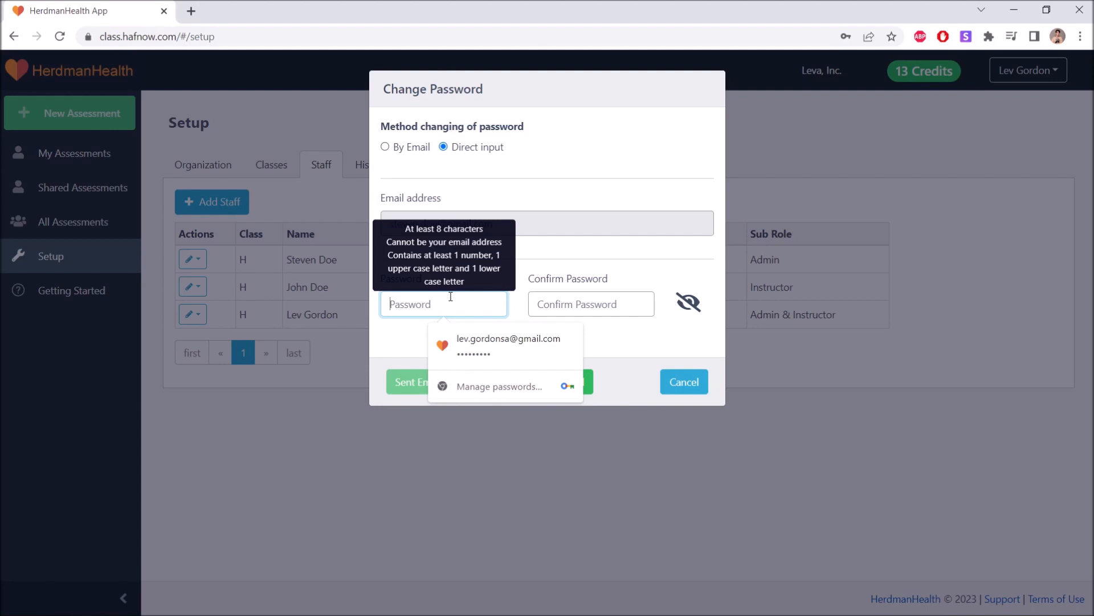
{"action": "type", "text": "•••"}
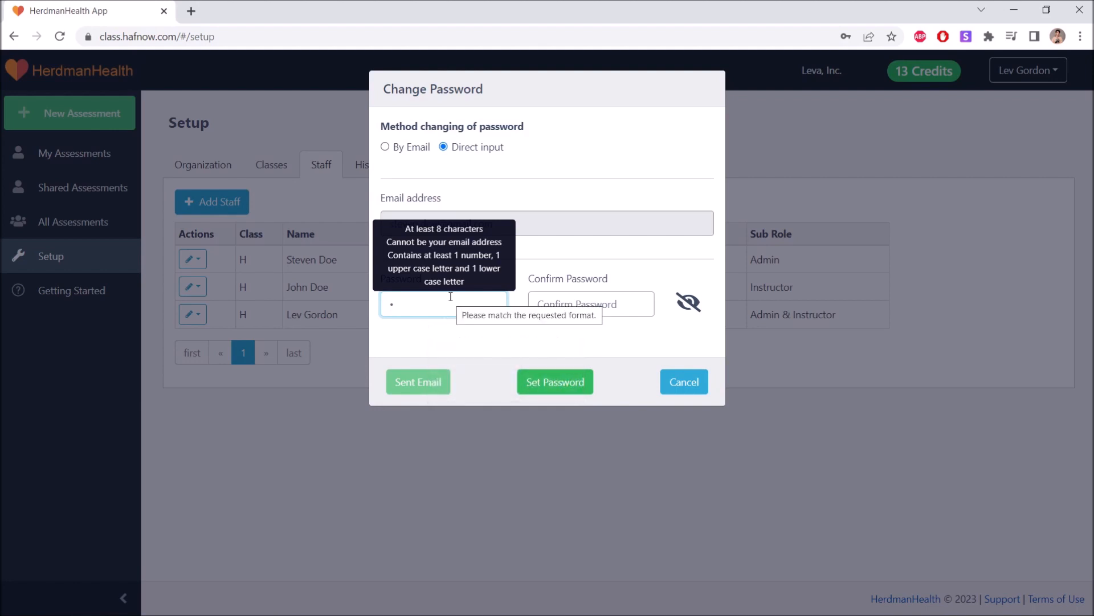
{"action": "type", "text": "•••••••"}
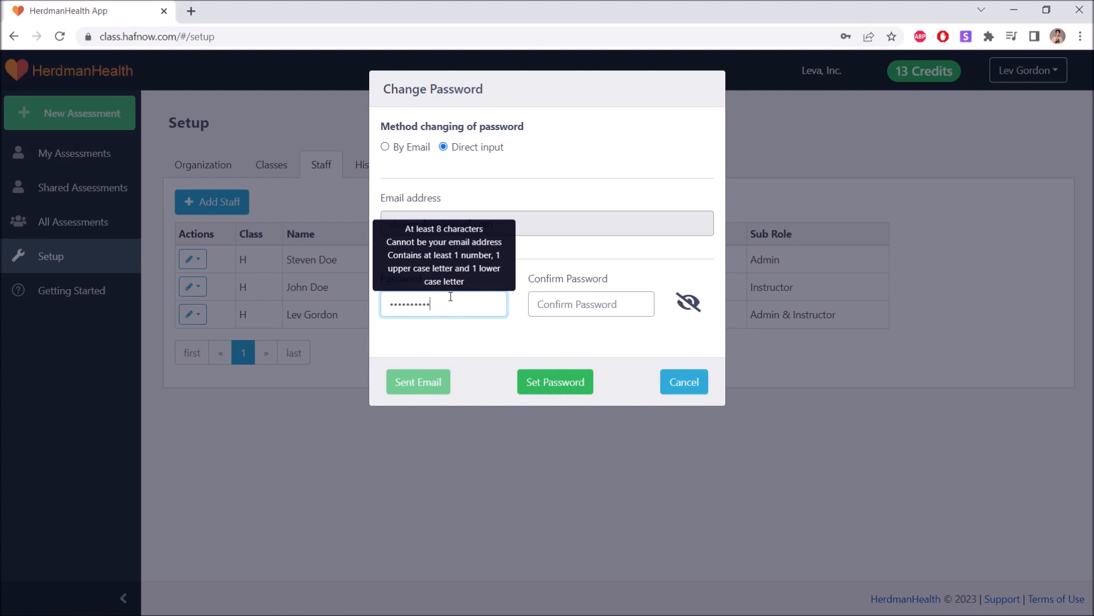
{"action": "type", "text": "•"}
{"action": "left_click", "coordinate": [573, 305]}
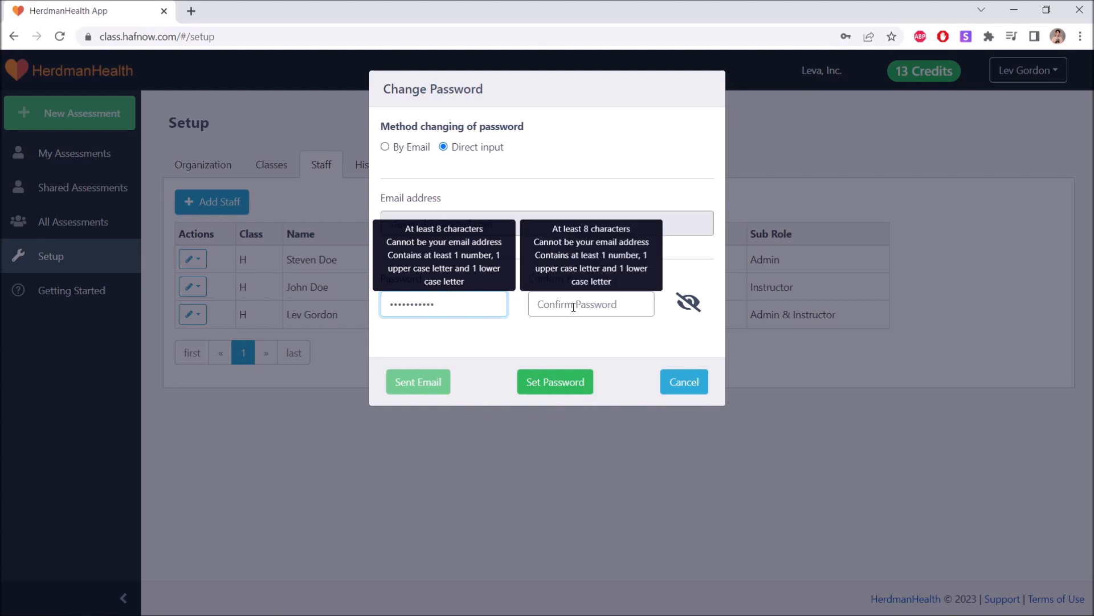
{"action": "type", "text": "••••••••••••"}
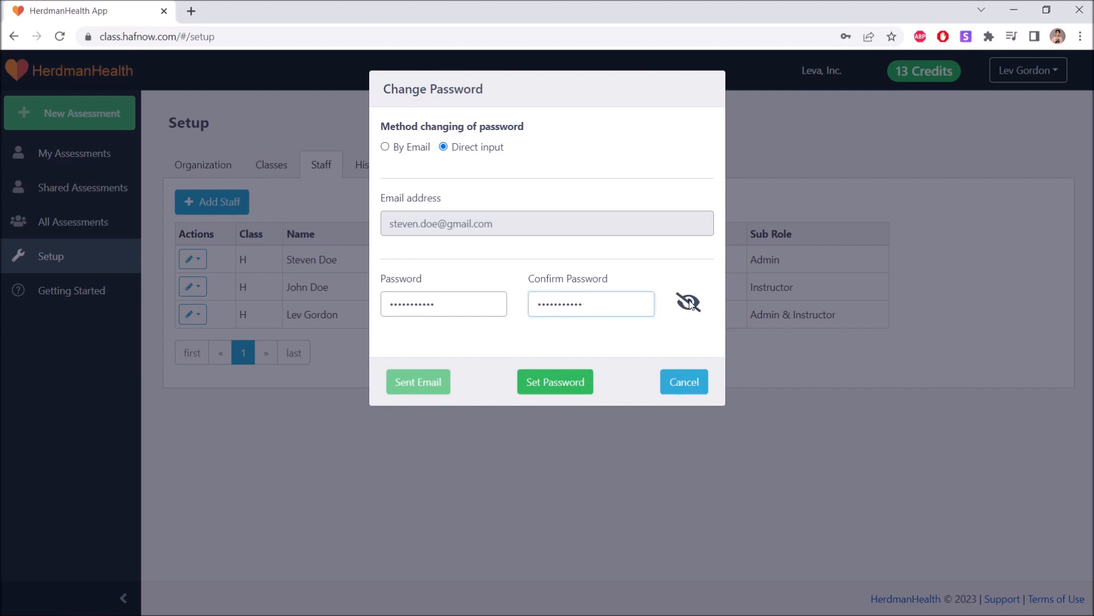
{"action": "left_click", "coordinate": [689, 302]}
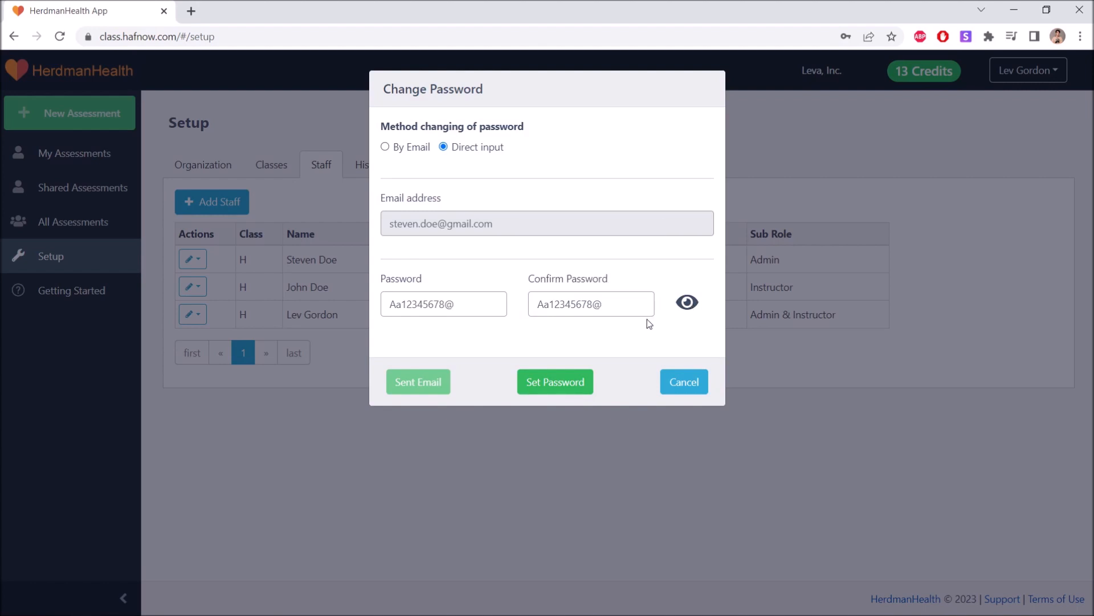
{"action": "left_click", "coordinate": [561, 380]}
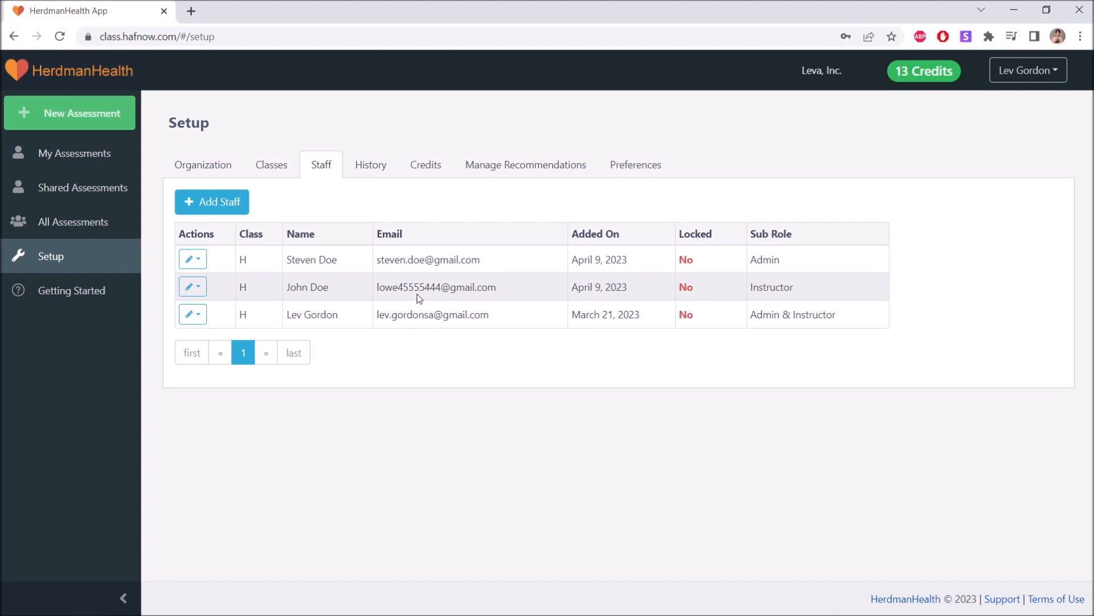
In the instructor's Edit Profile, replace the e-mail, copy it into Confirm Email, and update the account
{"action": "left_click", "coordinate": [196, 287]}
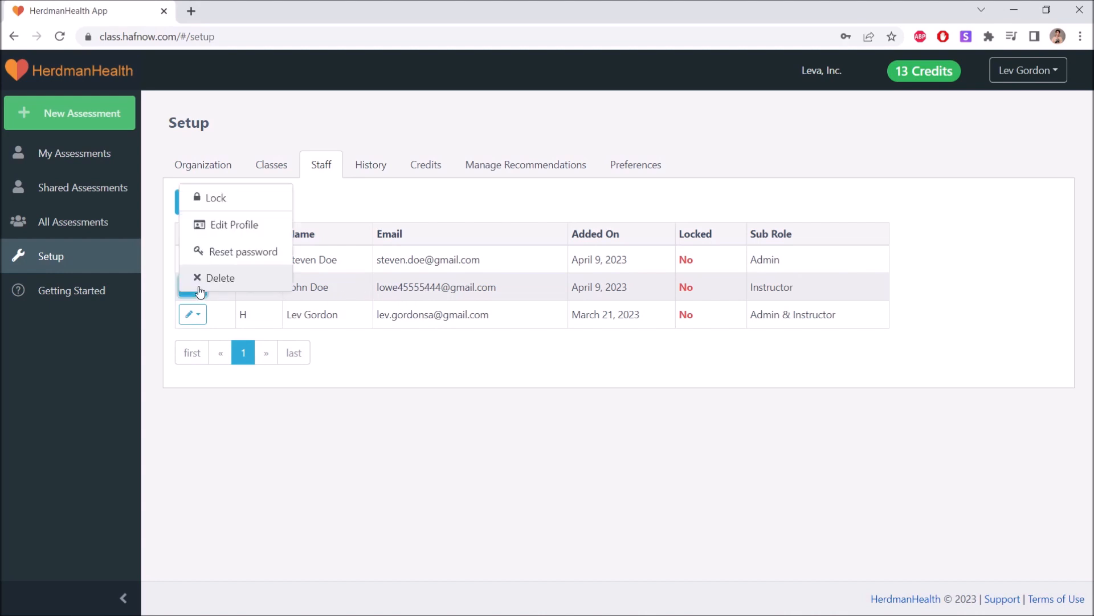
{"action": "left_click", "coordinate": [220, 228]}
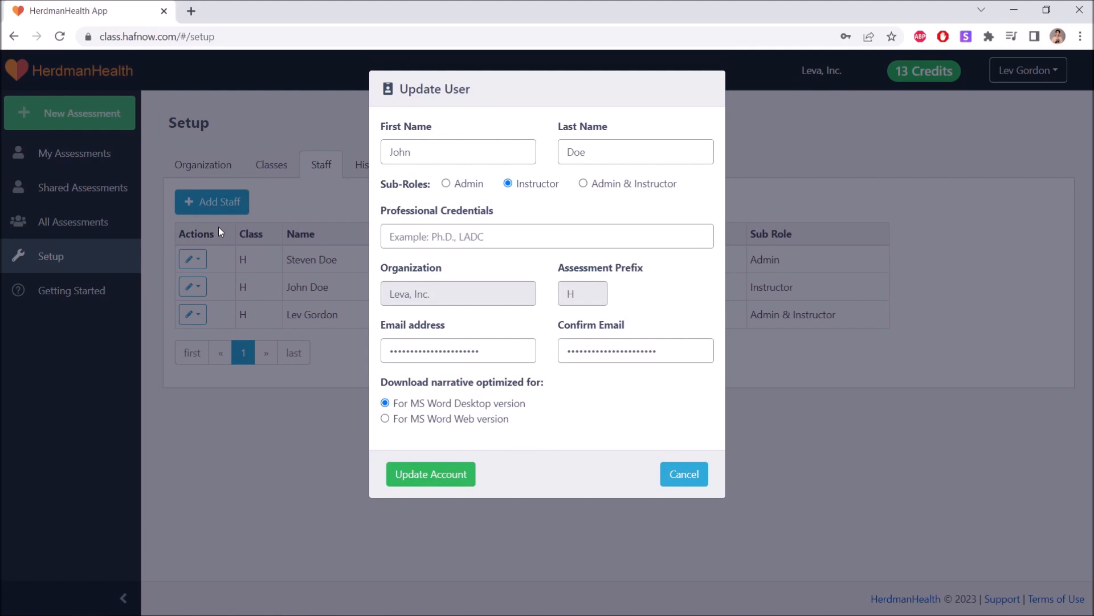
{"action": "triple_click", "coordinate": [444, 352]}
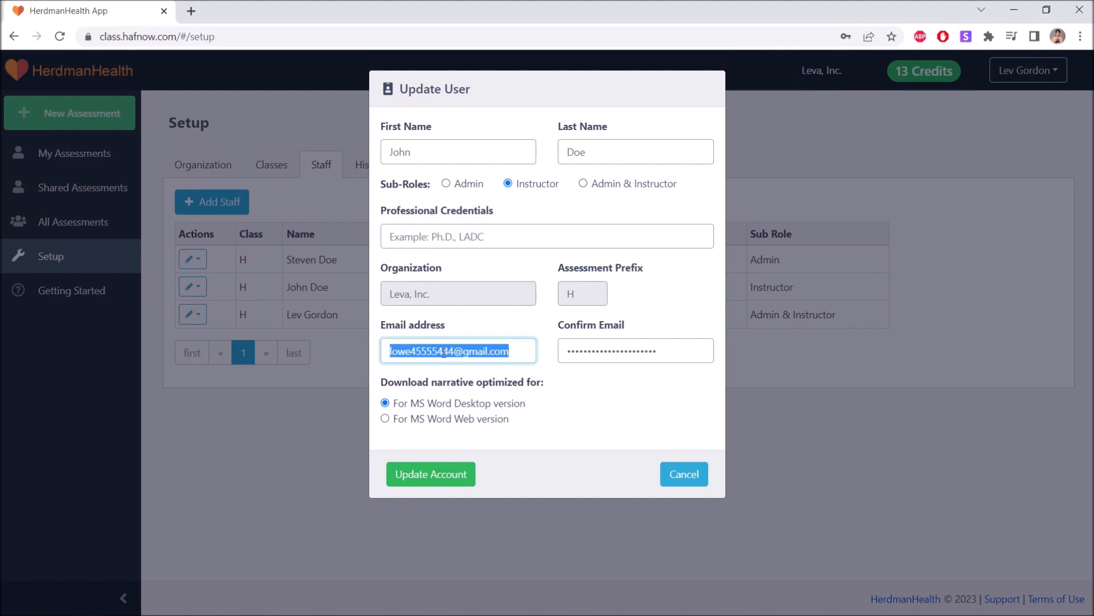
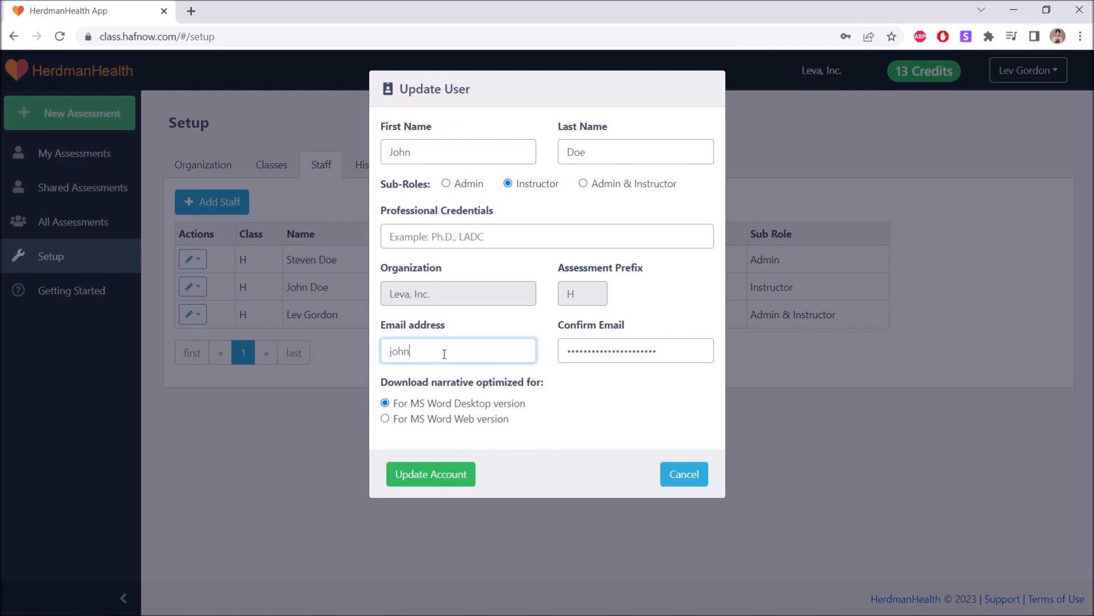
{"action": "triple_click", "coordinate": [444, 353]}
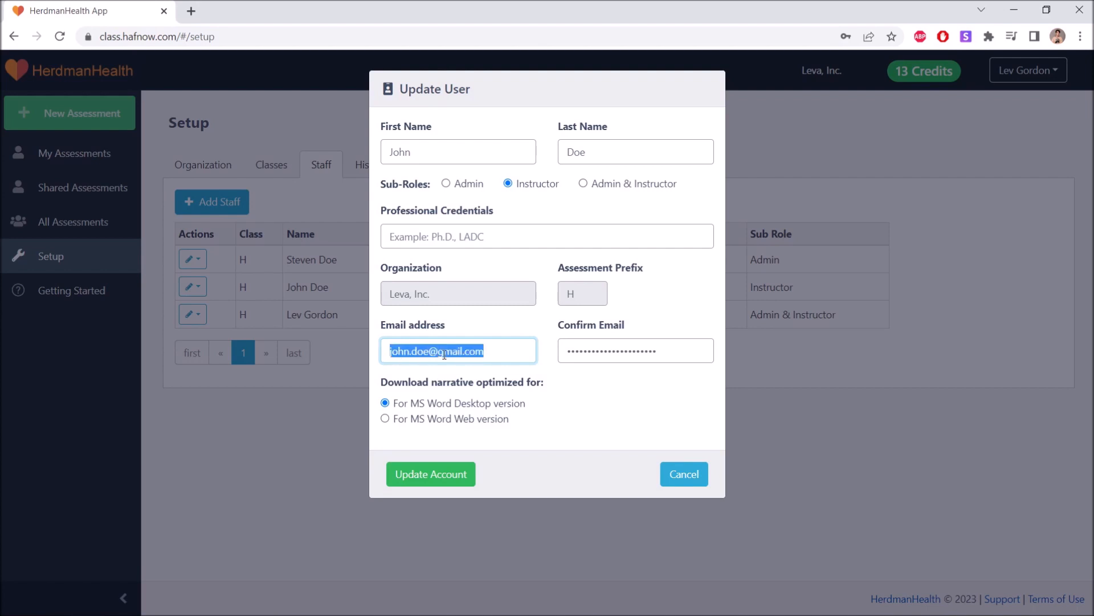
{"action": "key", "text": "ctrl+c"}
{"action": "triple_click", "coordinate": [584, 355]}
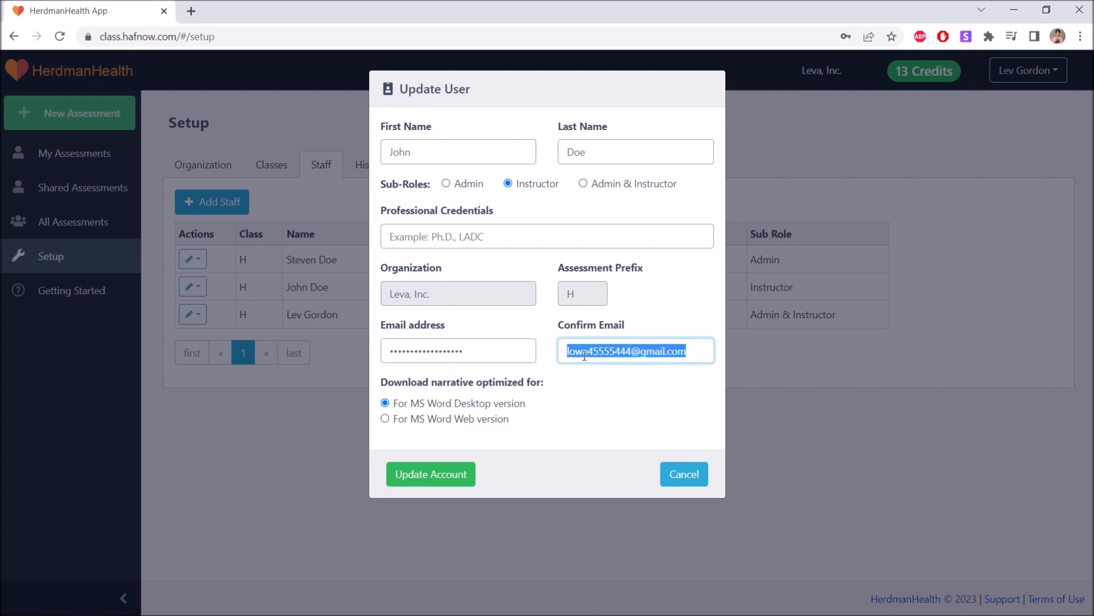
{"action": "key", "text": "ctrl+v"}
{"action": "left_click", "coordinate": [591, 383]}
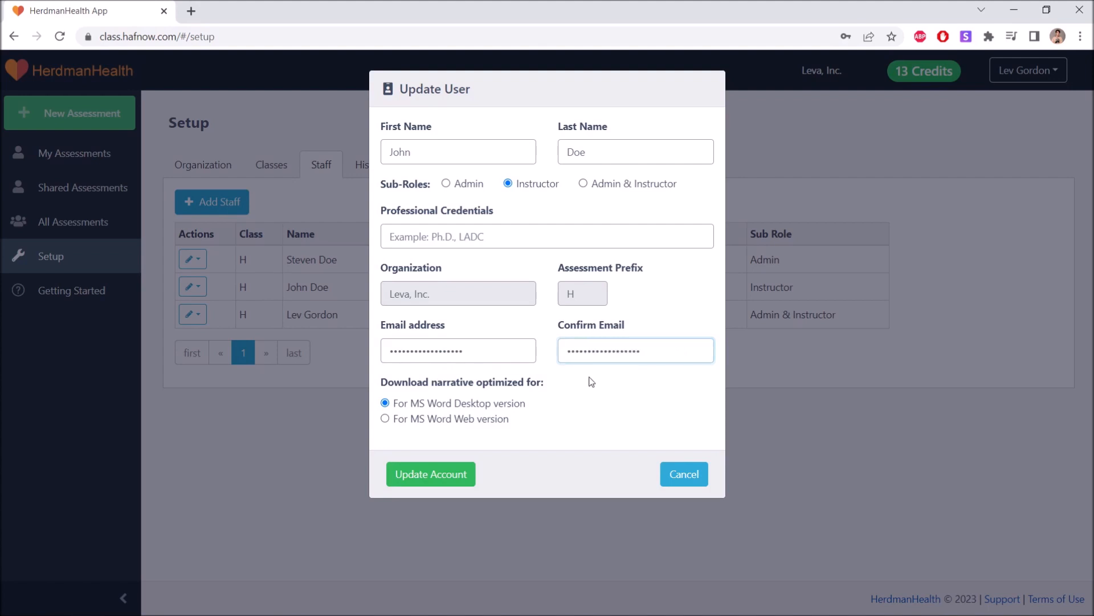
{"action": "left_click", "coordinate": [456, 476]}
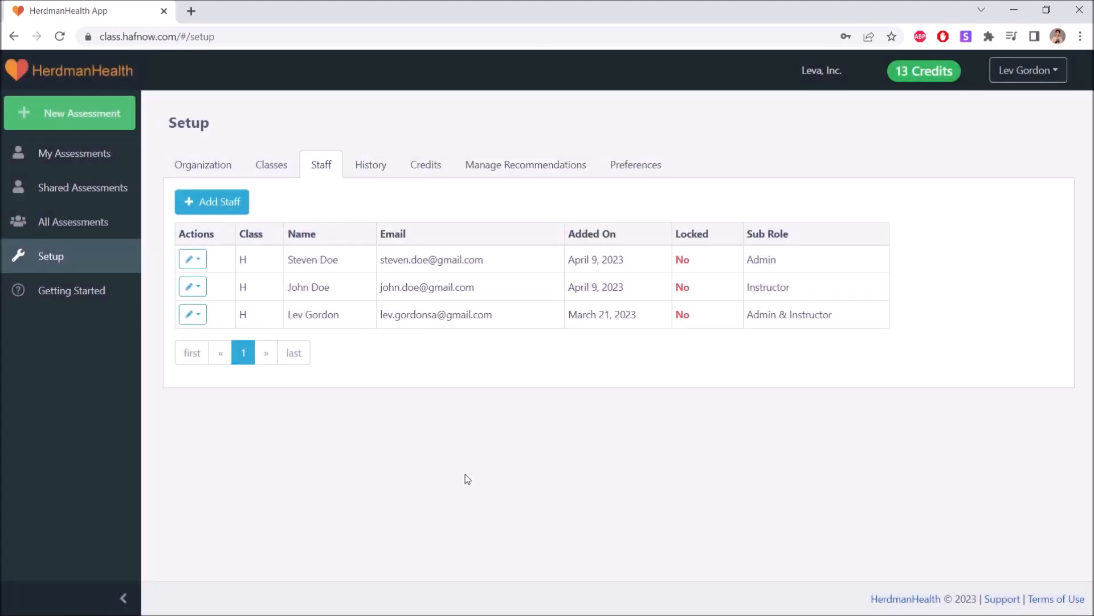